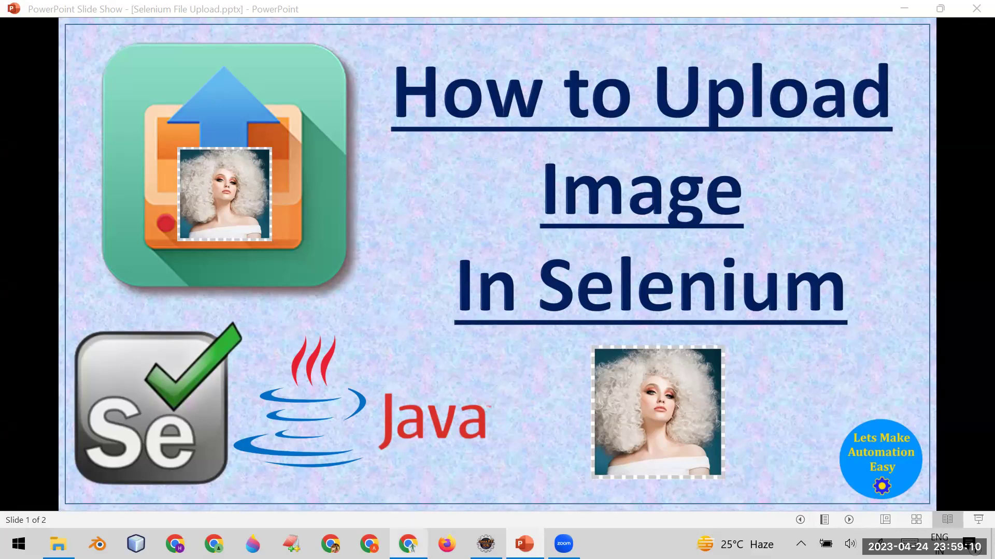
Switch from the PowerPoint title slideshow to the upload-image practice page in Chrome
mouse_move(407, 544)
click(408, 470)
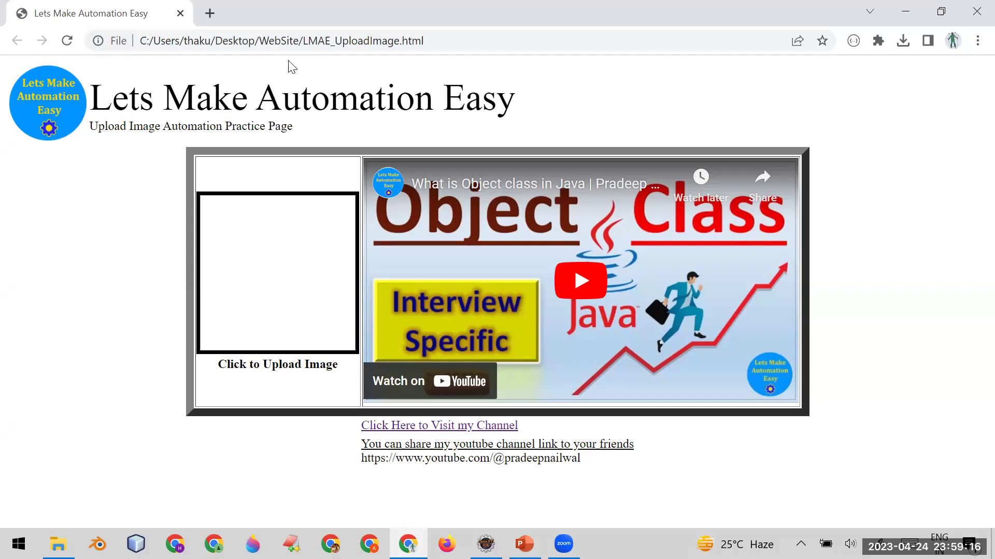
Upload Desktop > WebSite > Animals > Alligator.png through the 'Click to Upload Image' box
click(312, 379)
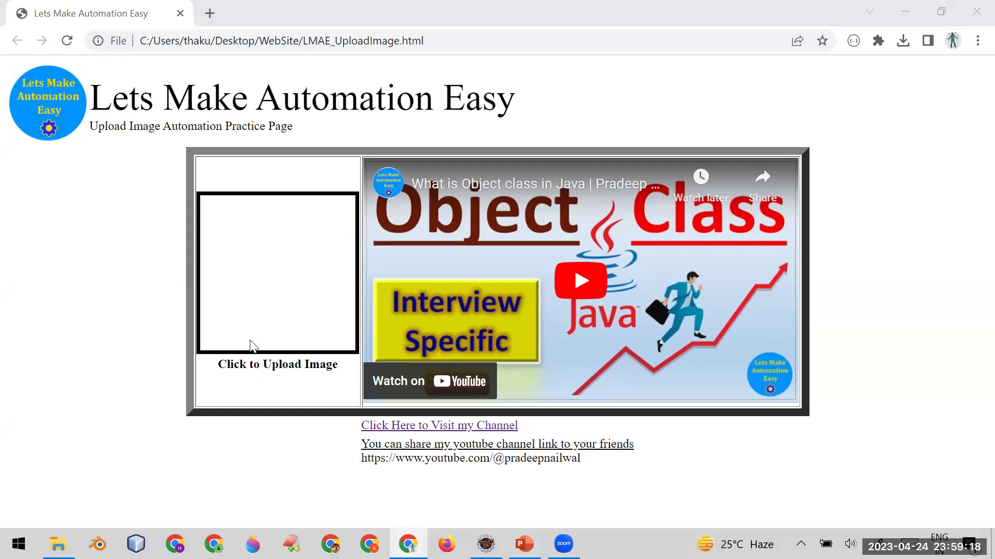
click(250, 370)
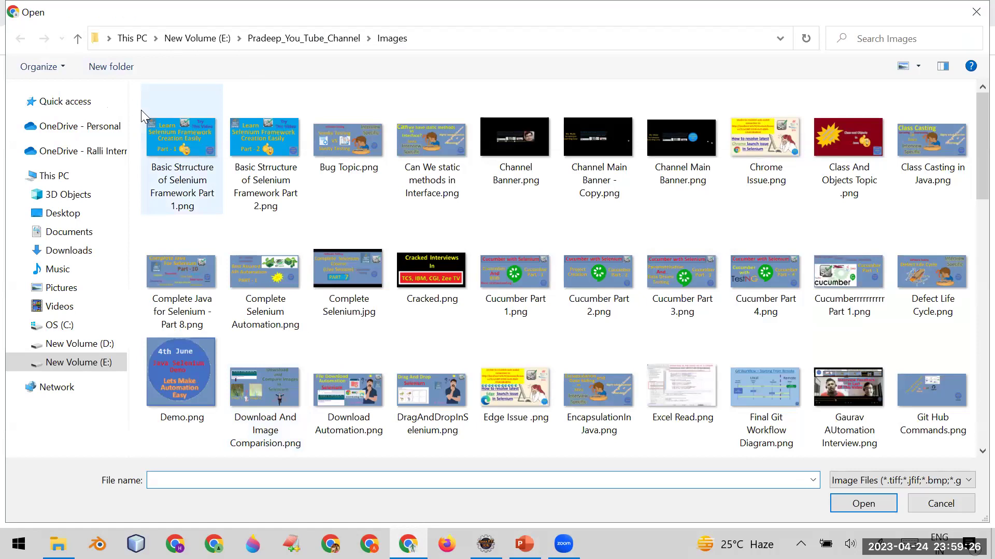
click(58, 214)
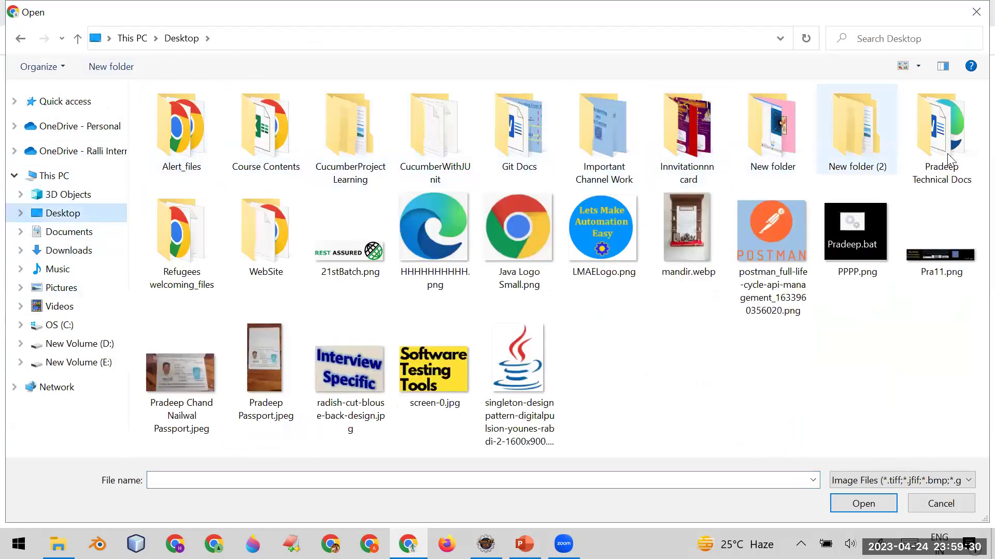
double_click(272, 255)
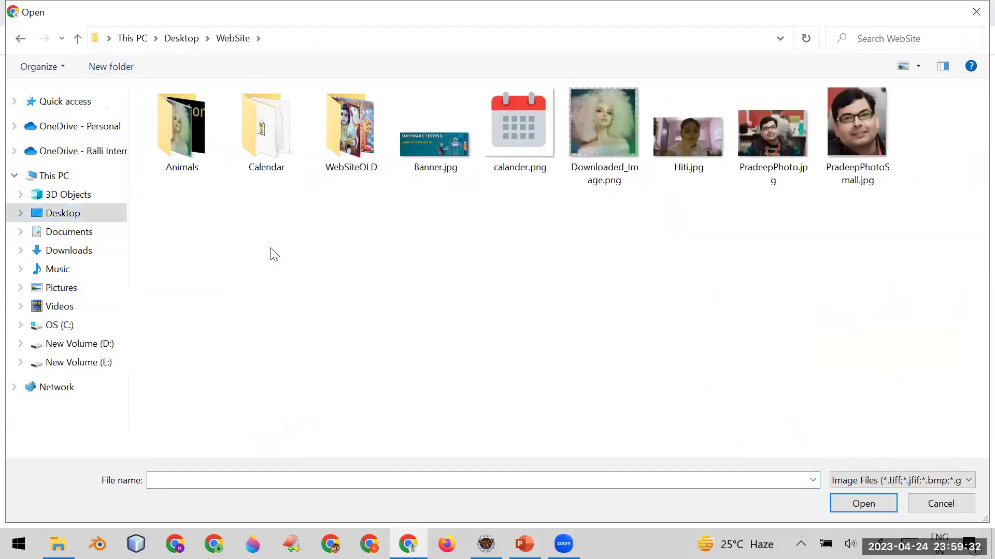
double_click(194, 138)
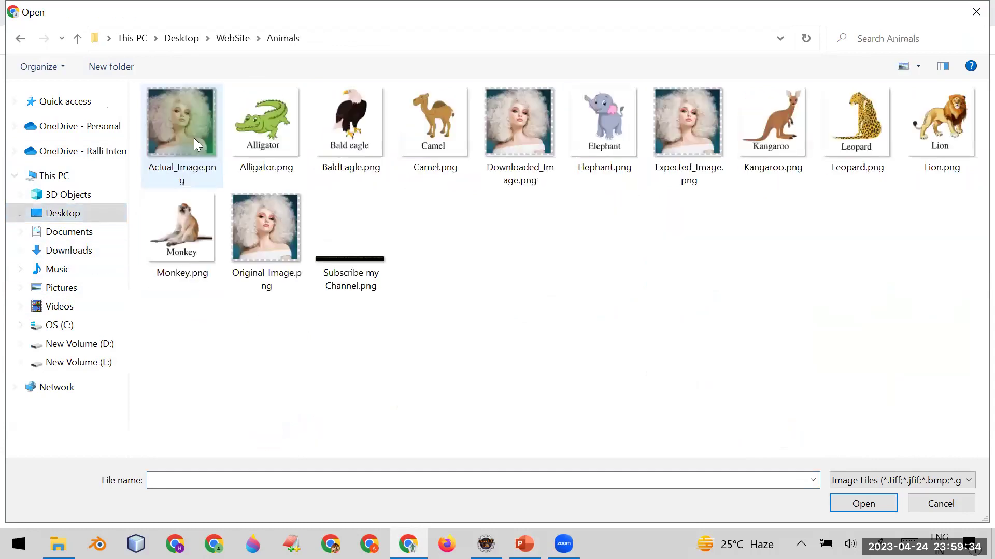
click(263, 140)
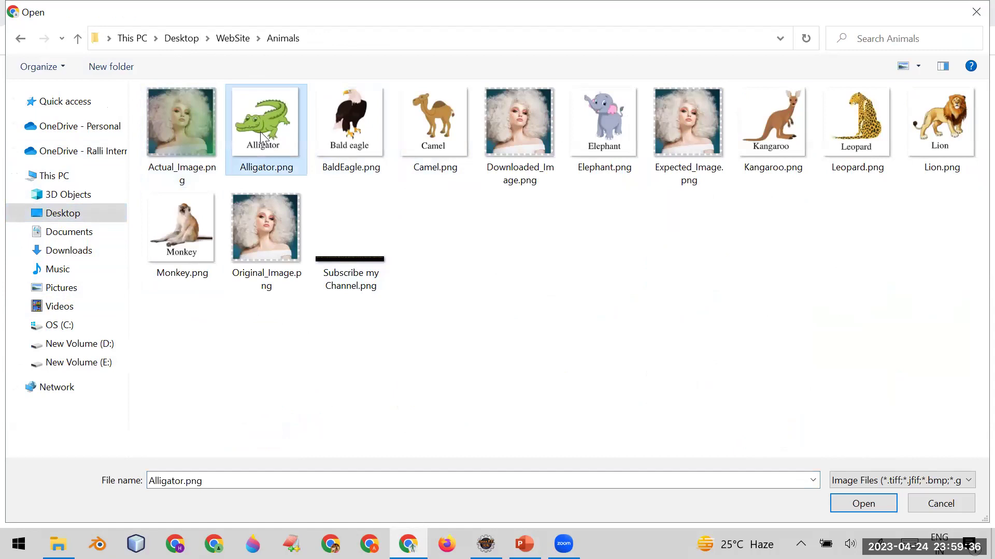
mouse_move(266, 124)
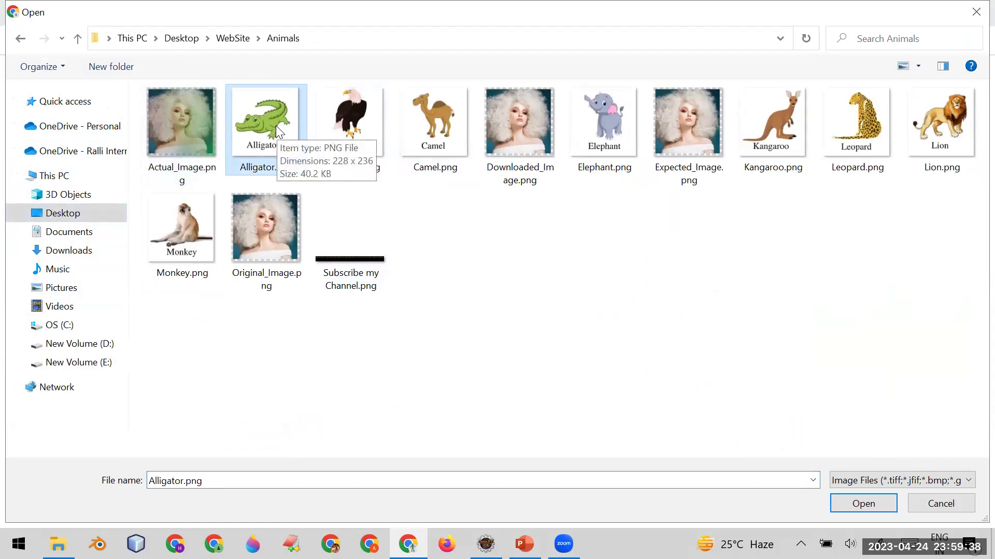
click(874, 503)
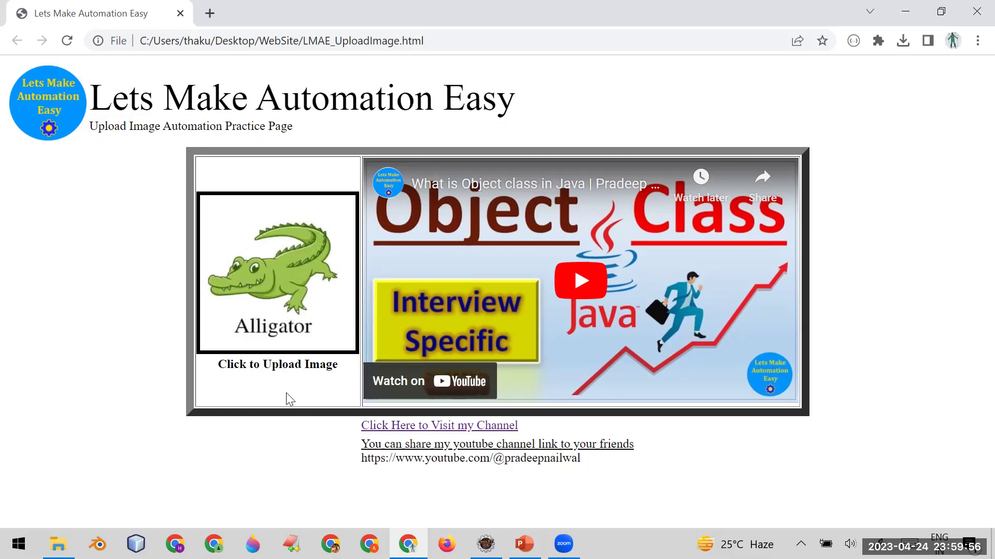
Reload the practice page to clear the upload, then inspect the 'Click to Upload Image' label
click(67, 41)
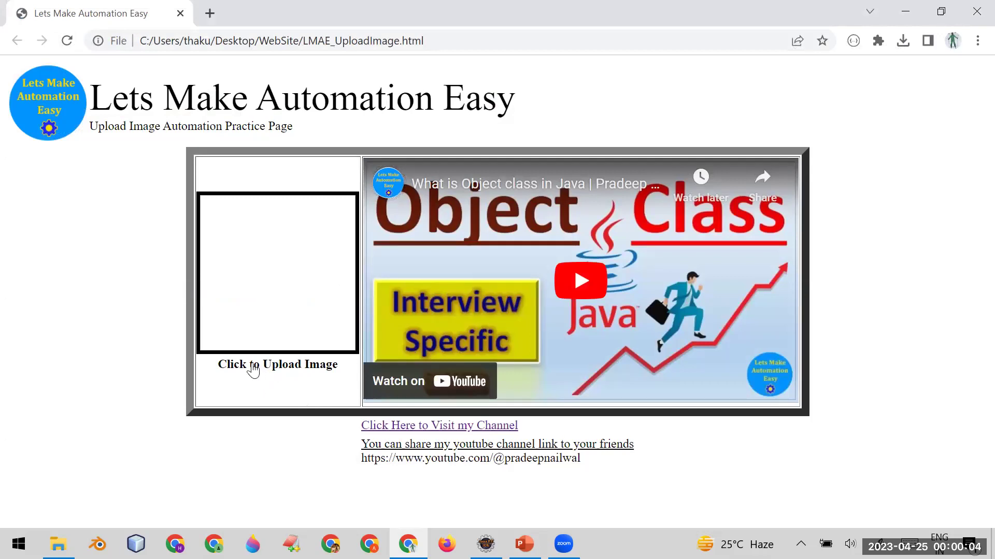
right_click(252, 365)
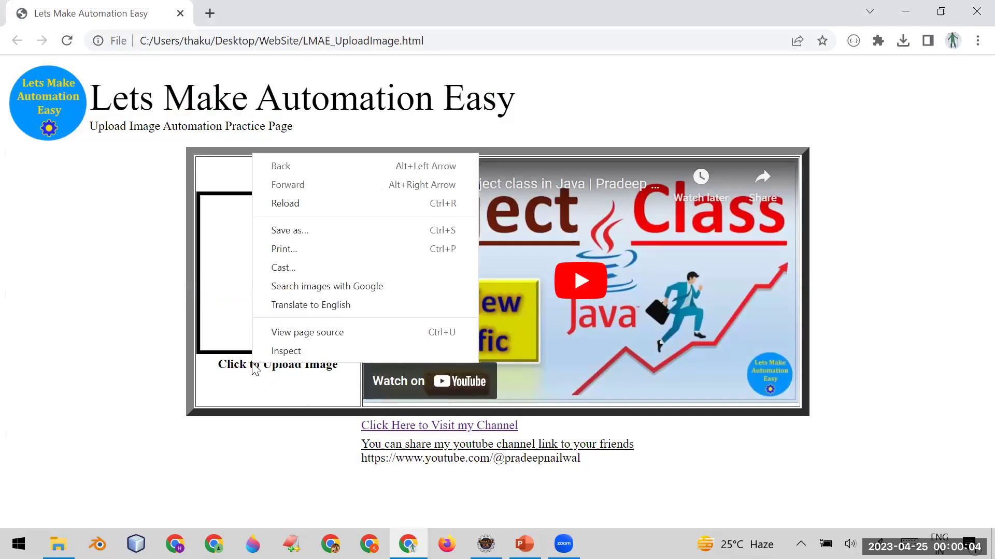
click(286, 351)
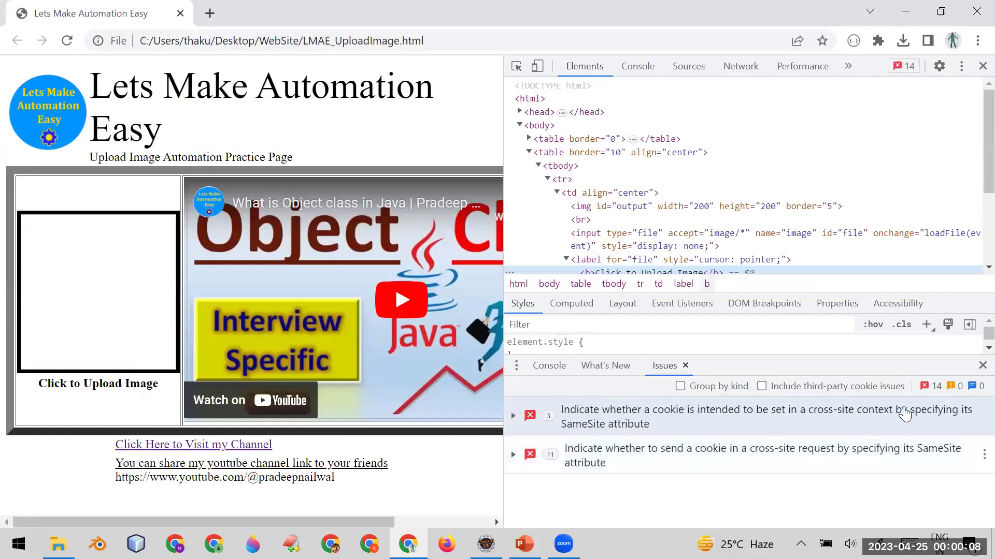
key(ctrl+f)
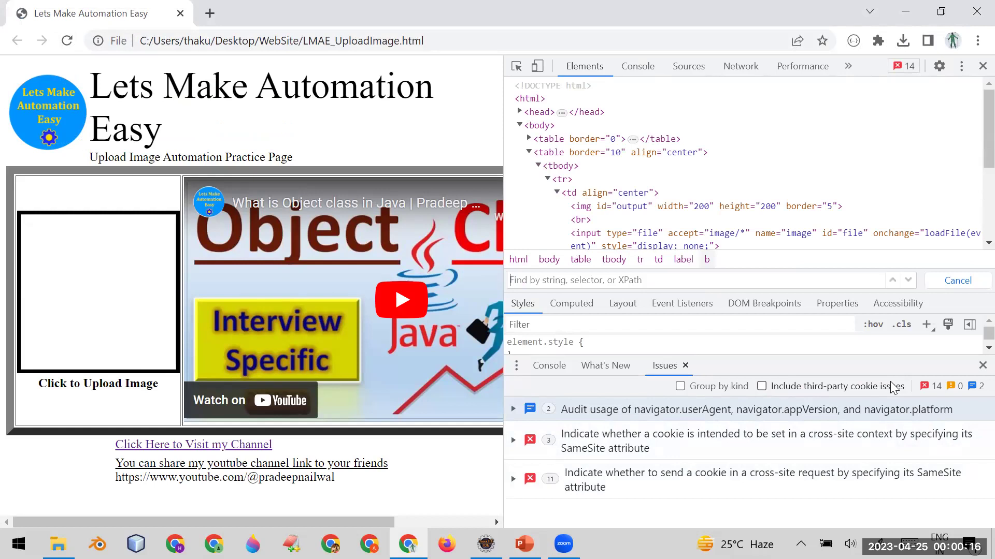
text(//)
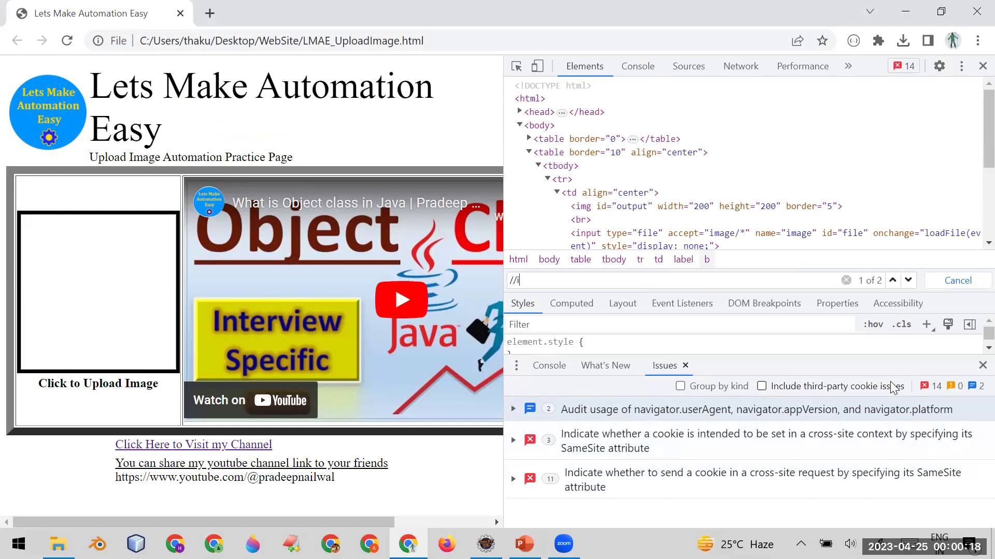
text(input)
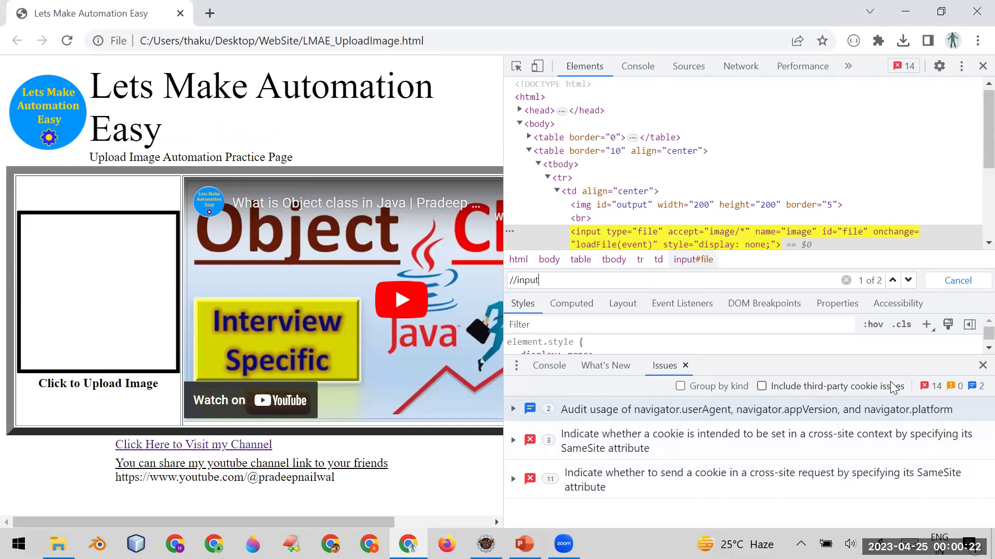
text([])
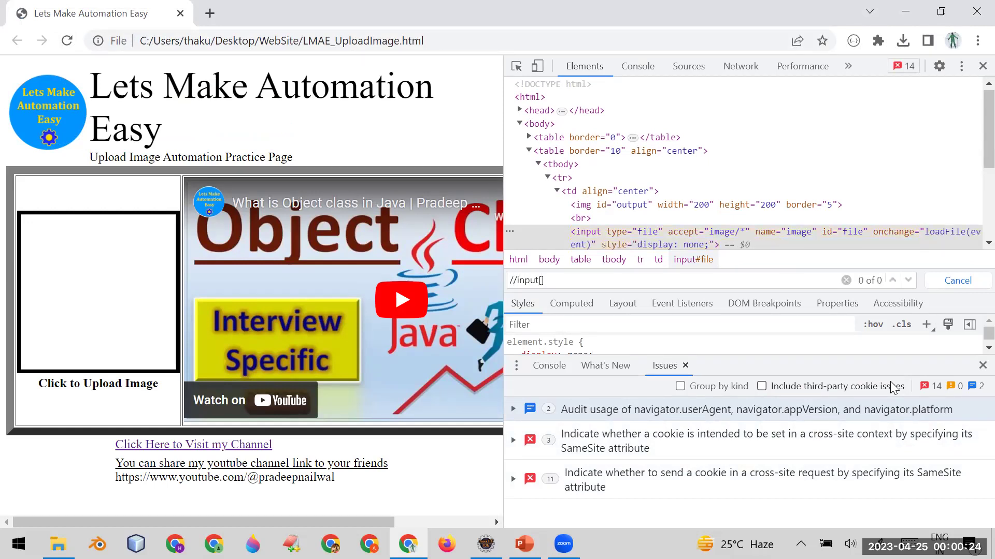
text(@type)
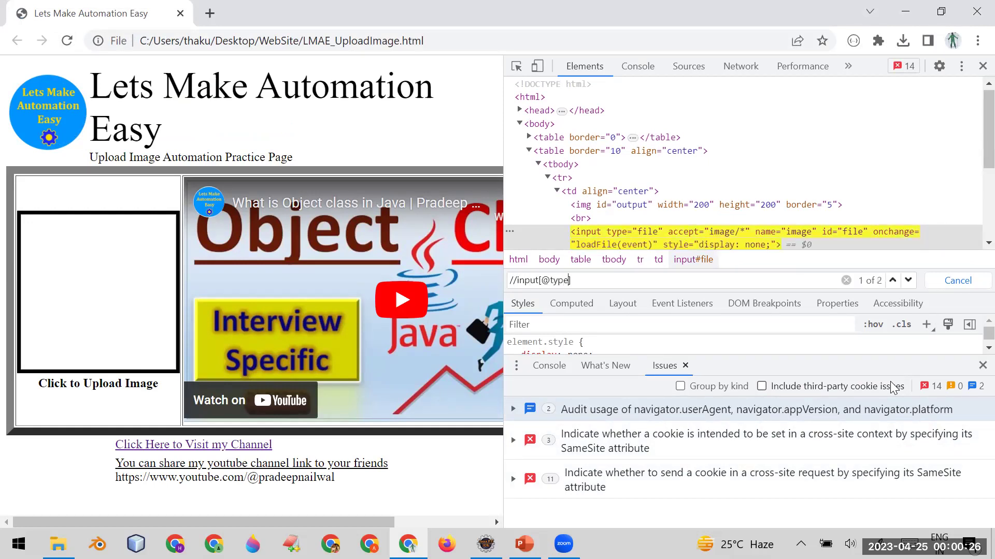
text(=)
text(")
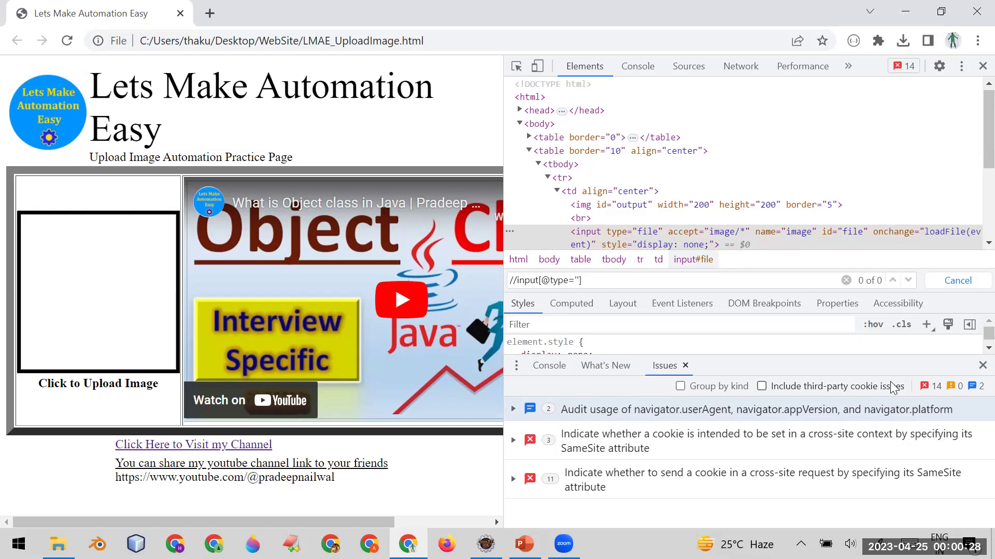
text(file)
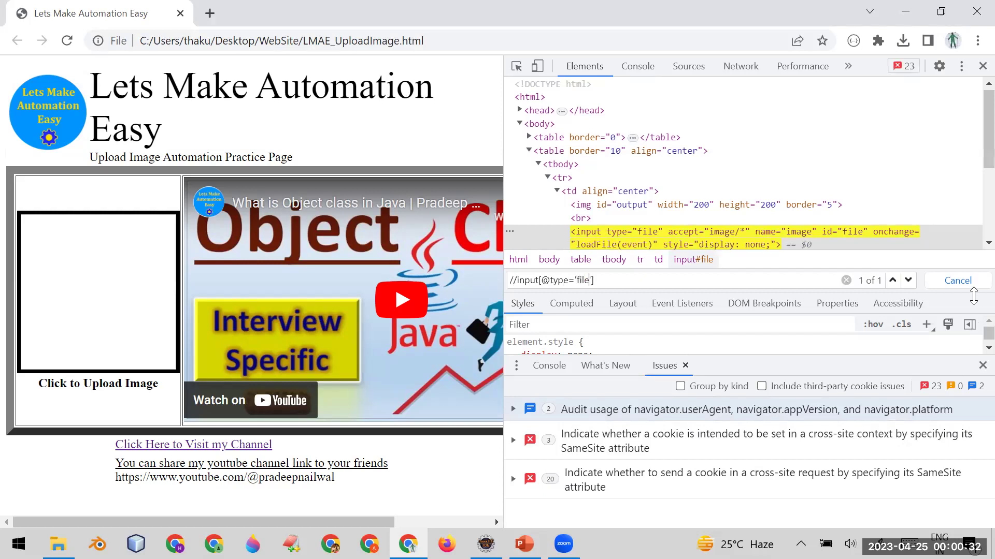
scroll(972, 248, down, 1)
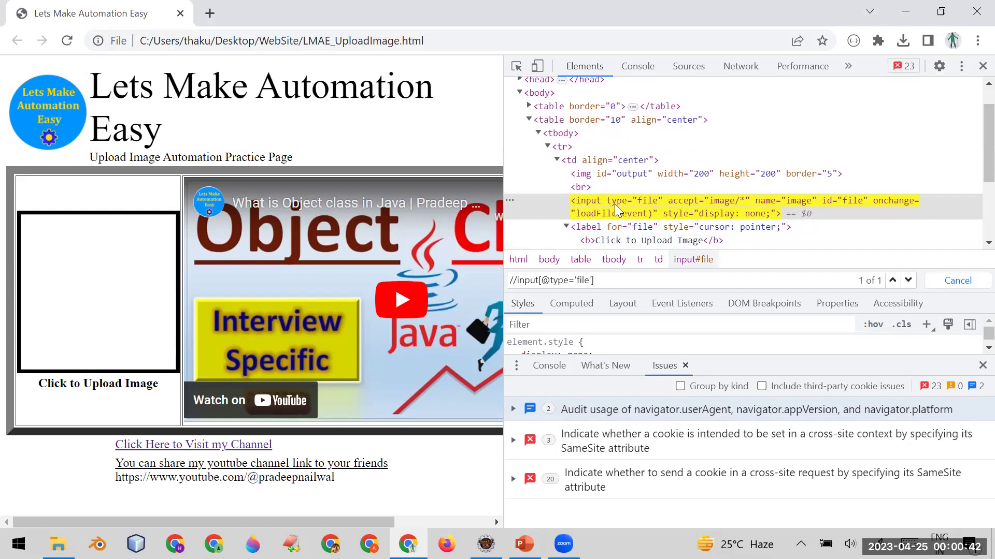
click(617, 280)
text(and )
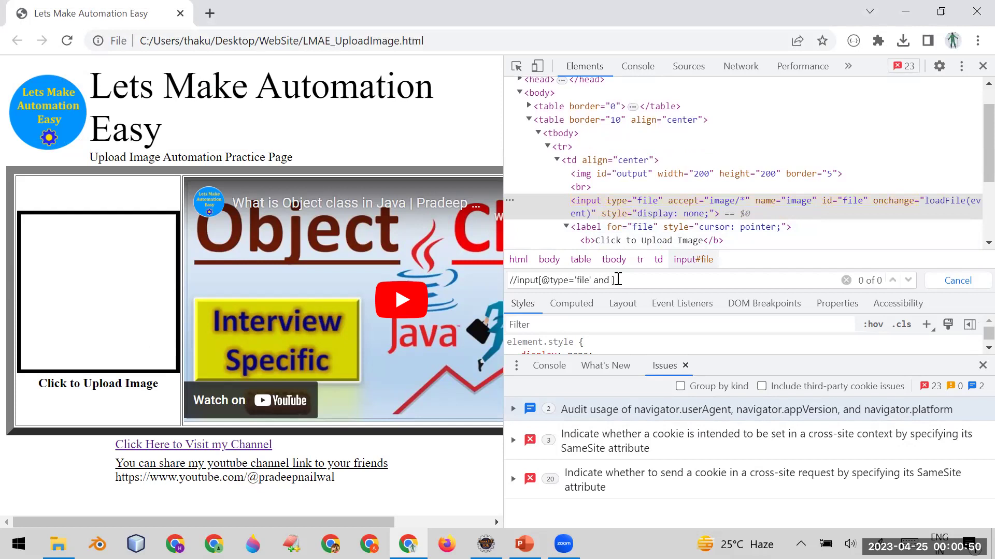
text(n)
text(@)
text(nam)
text(e=)
text(')
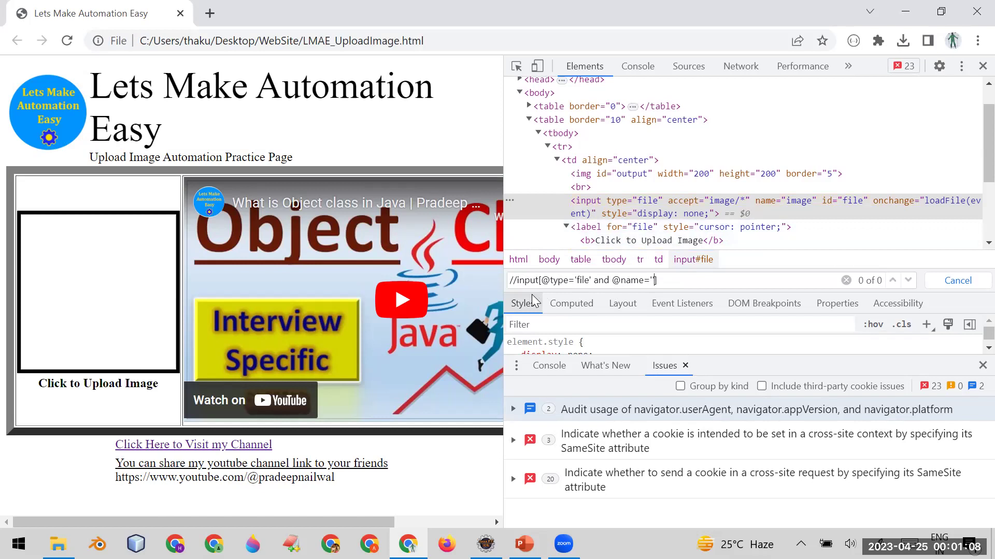
double_click(803, 204)
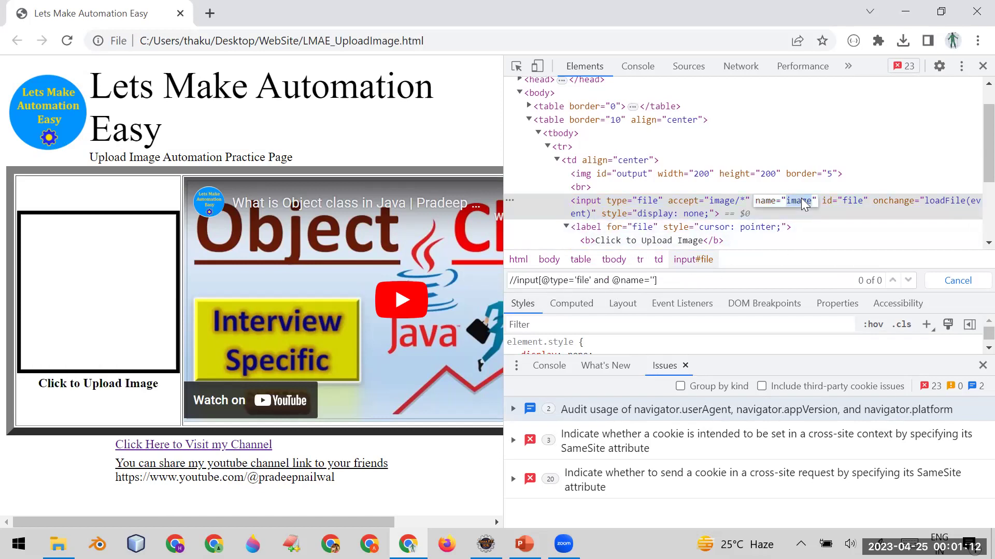
click(655, 281)
text(image)
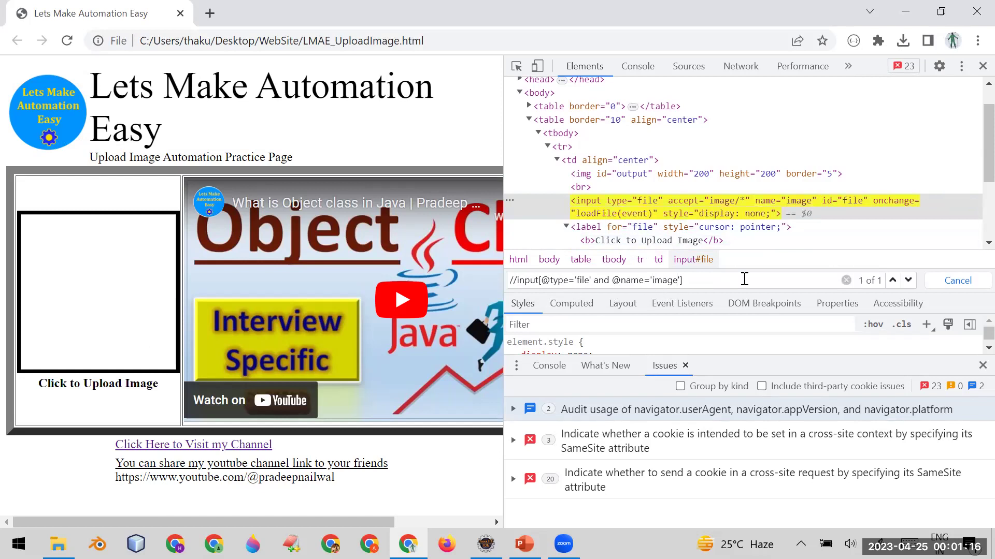
key(ctrl+a)
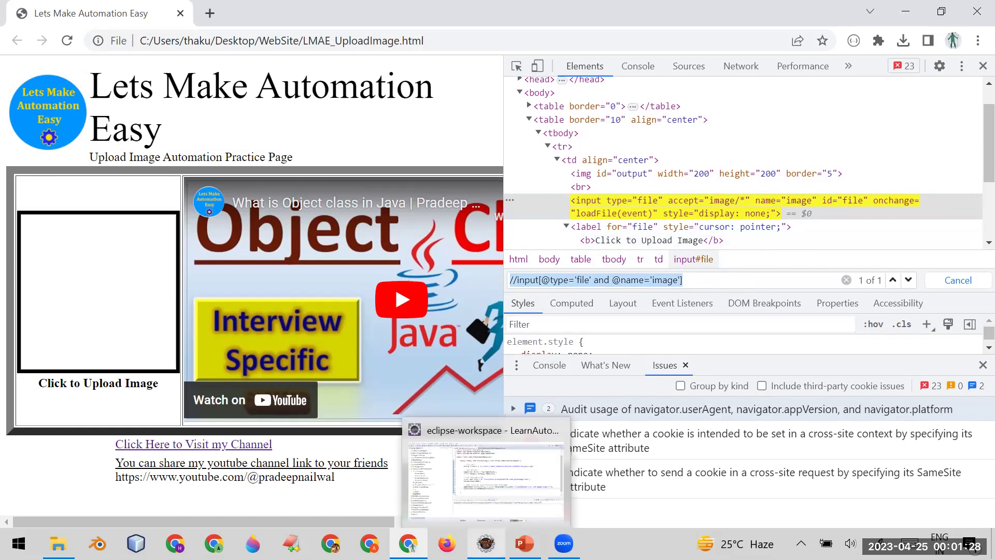
click(502, 35)
key(ctrl+a)
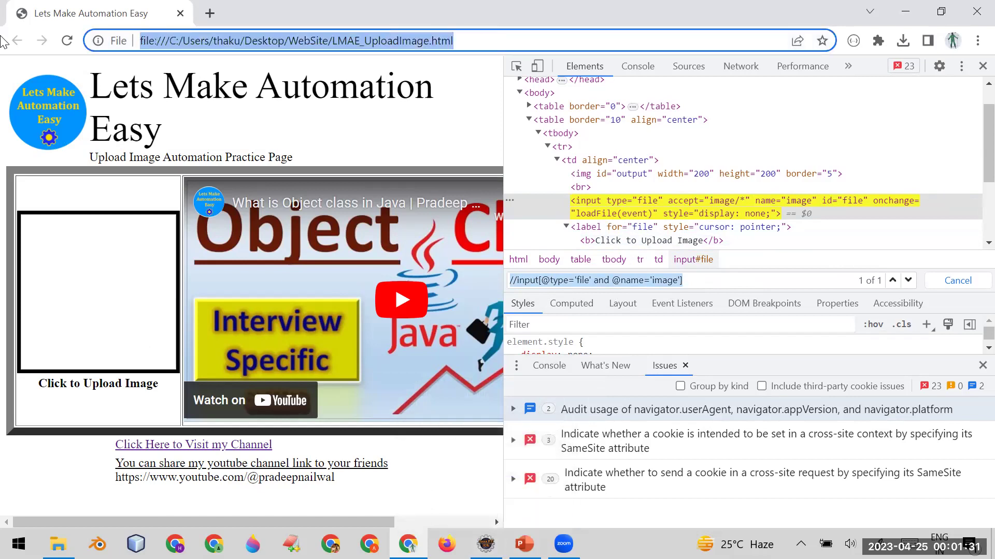
click(486, 544)
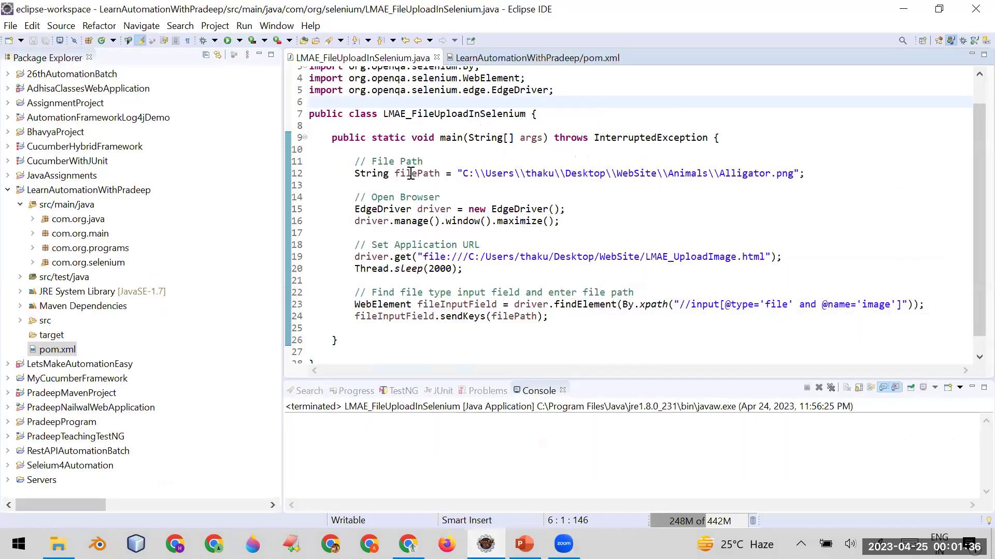
click(410, 173)
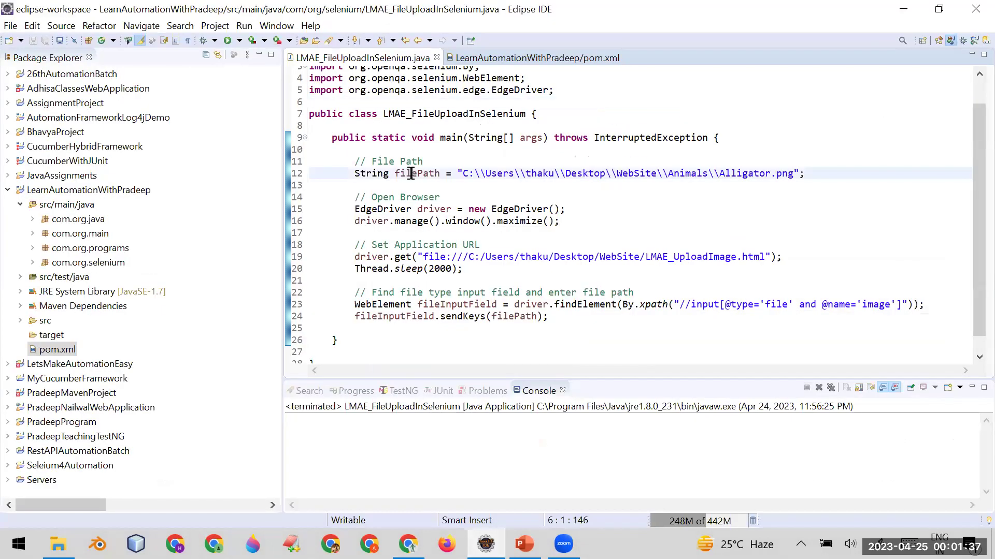
double_click(411, 174)
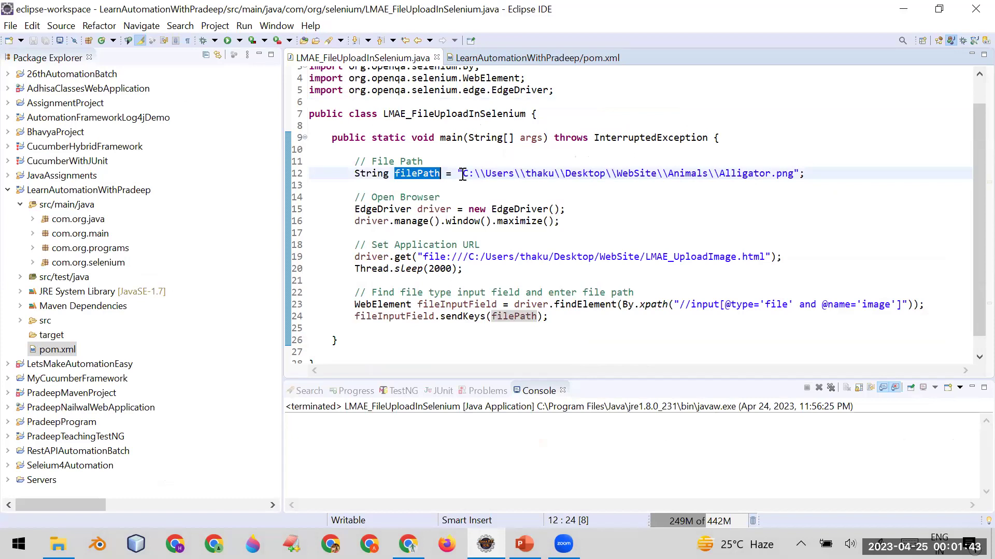
drag(463, 174, 794, 184)
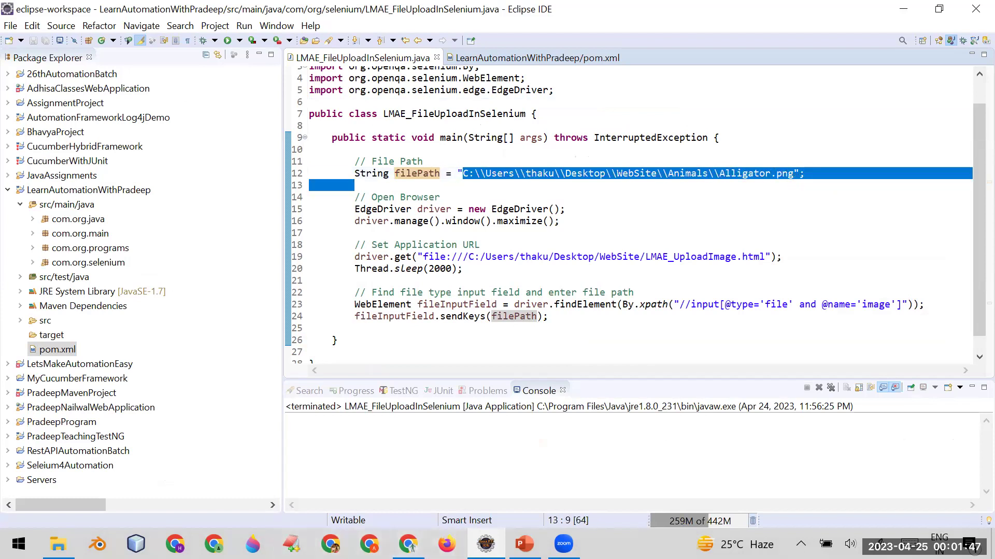
click(58, 544)
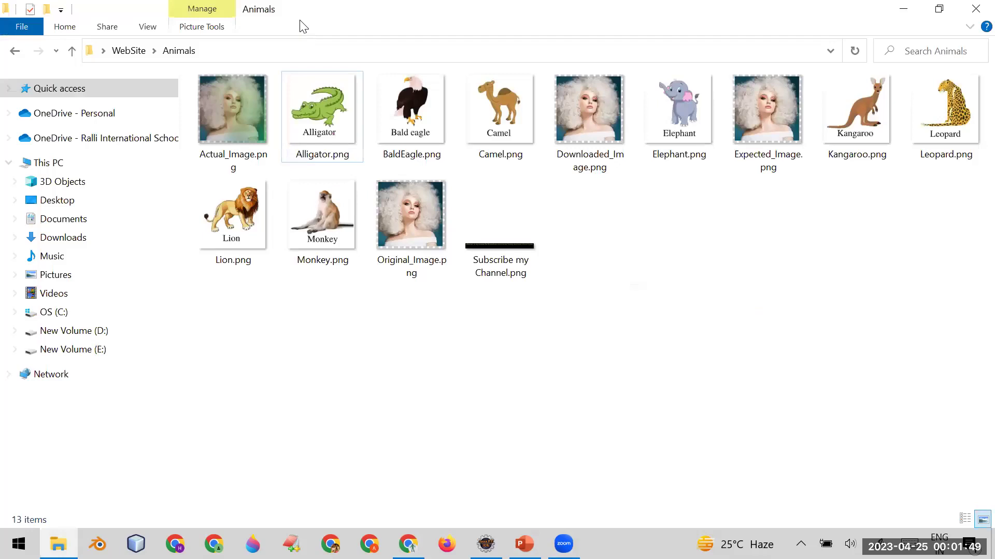
click(292, 50)
click(379, 56)
key(ctrl+a)
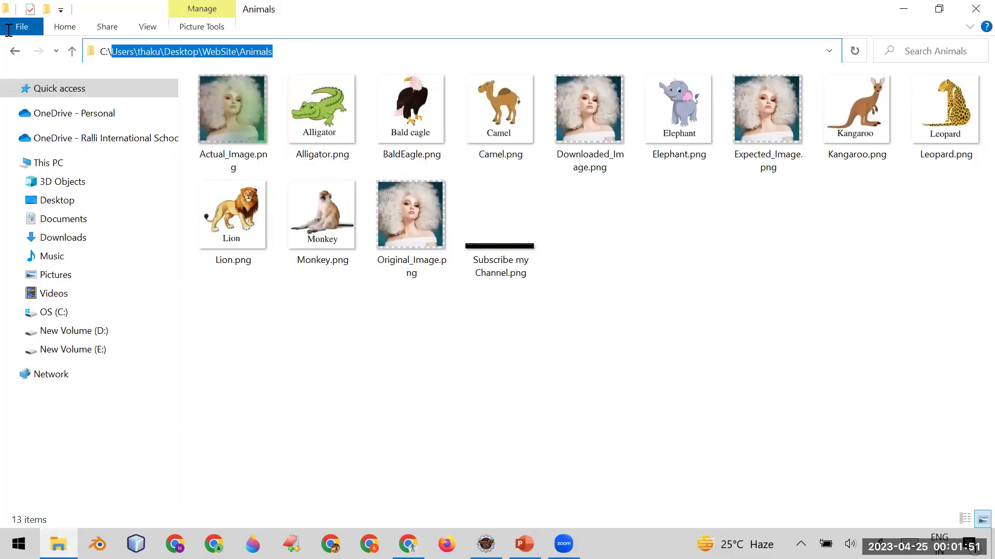
click(329, 129)
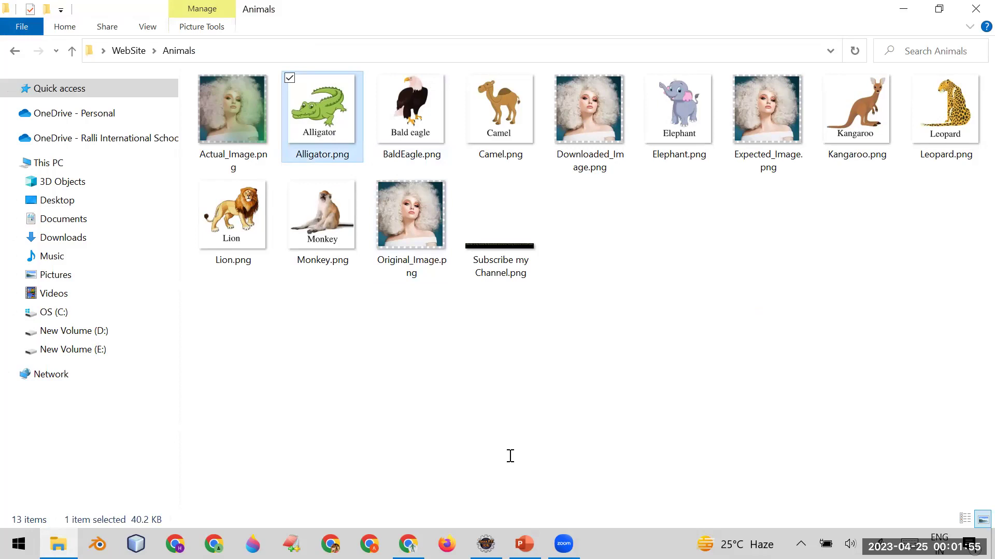
key(alt+Tab)
drag(463, 174, 794, 174)
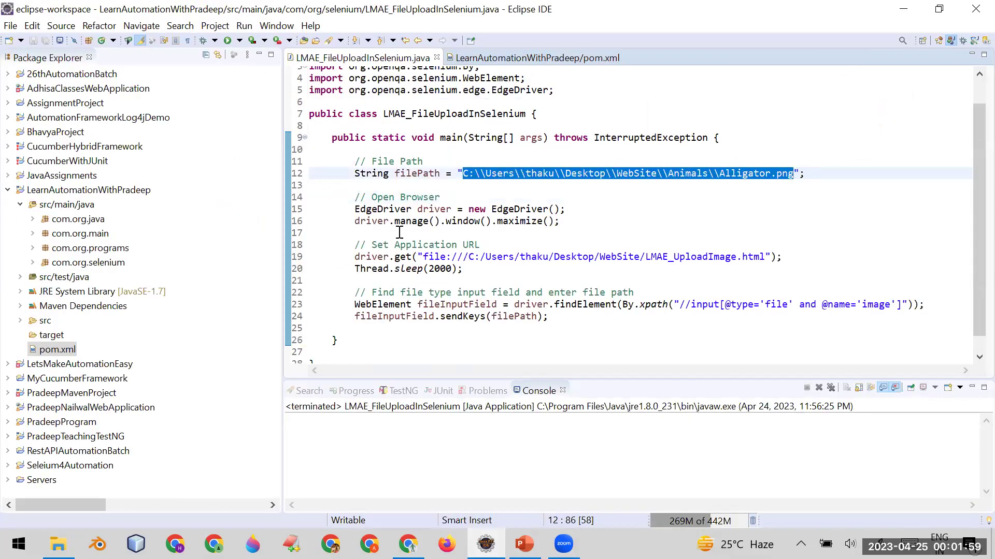
drag(355, 209, 567, 222)
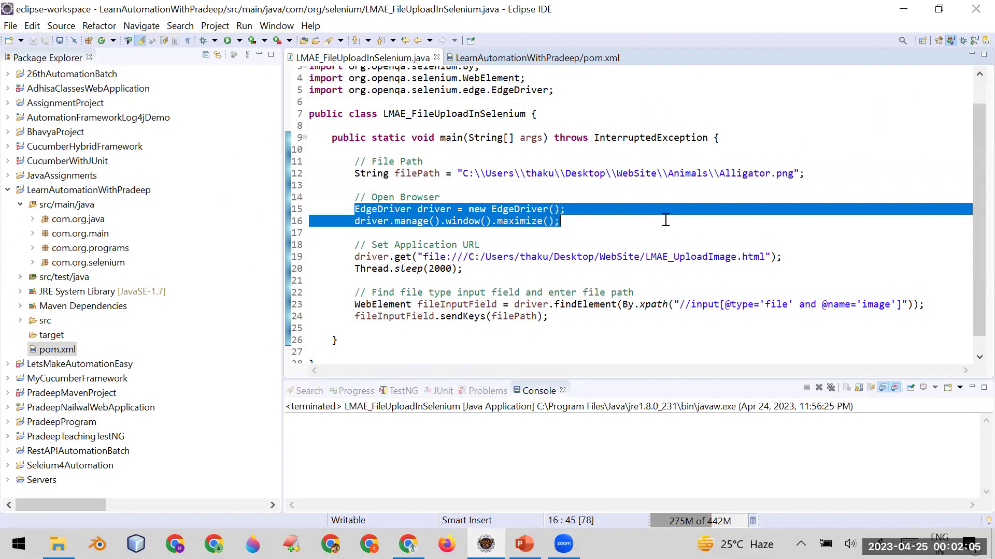
scroll(665, 221, down, 1)
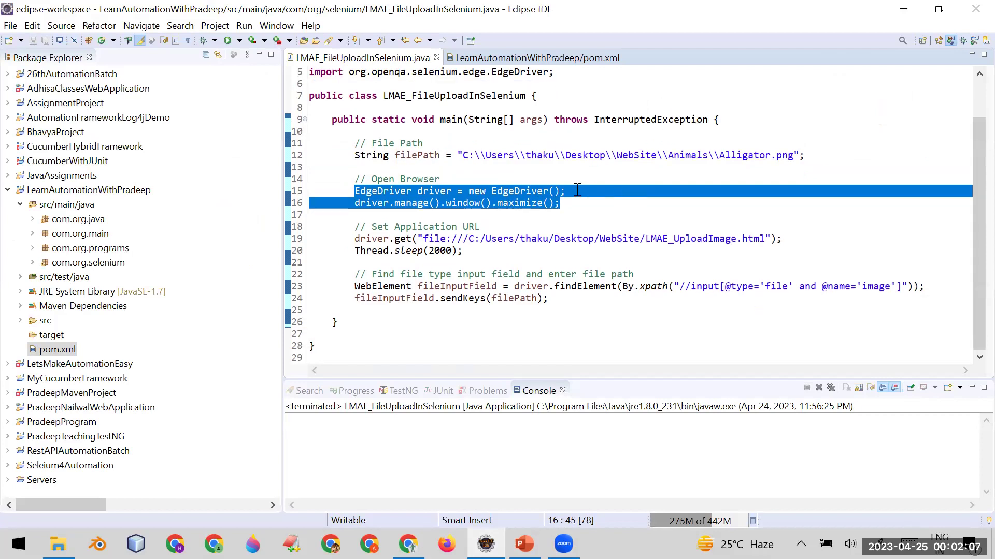
click(515, 202)
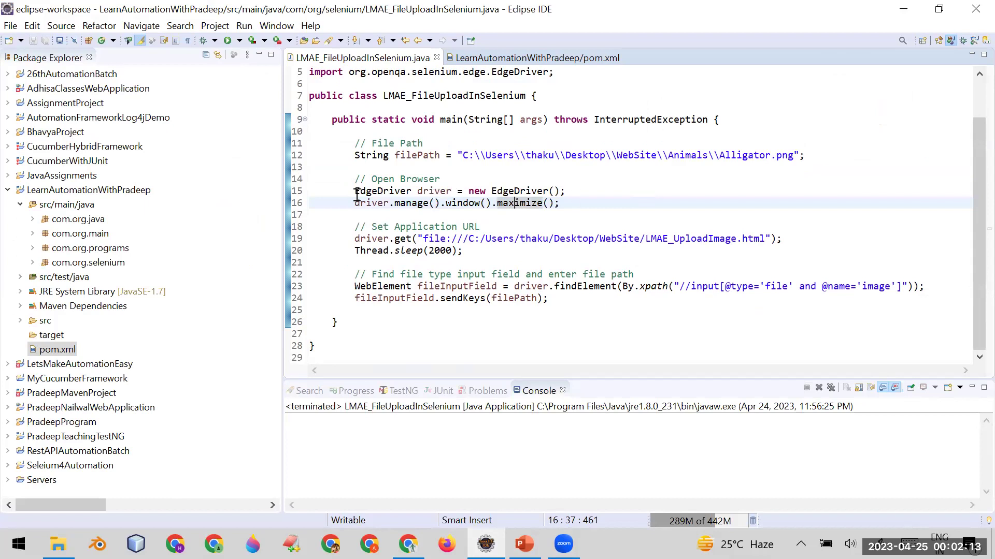
drag(340, 191, 435, 216)
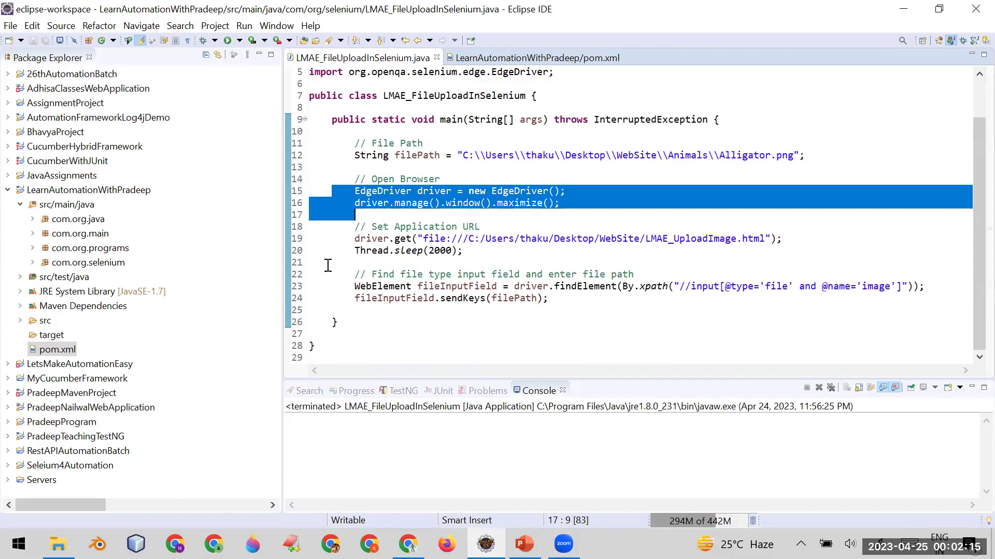
drag(335, 250, 336, 239)
click(407, 215)
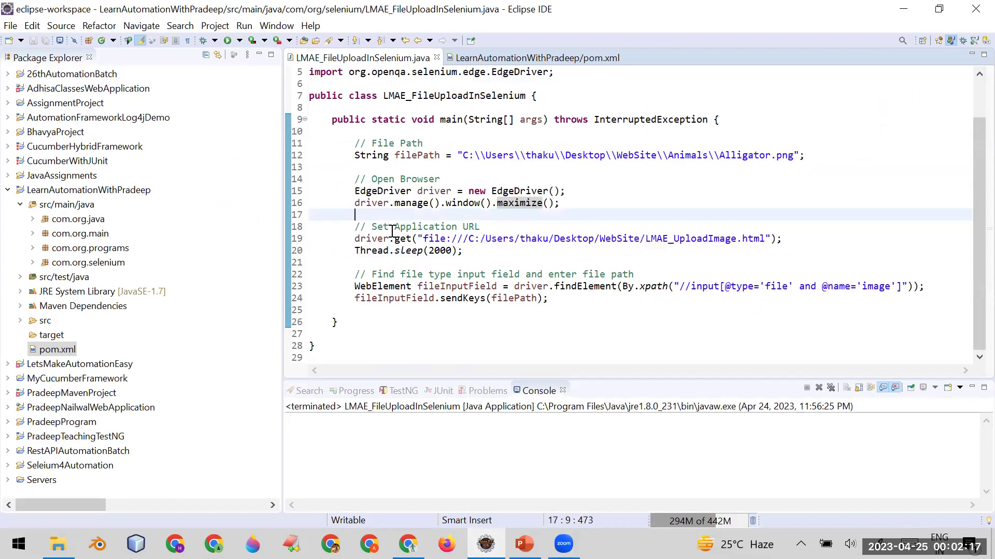
drag(417, 239, 784, 237)
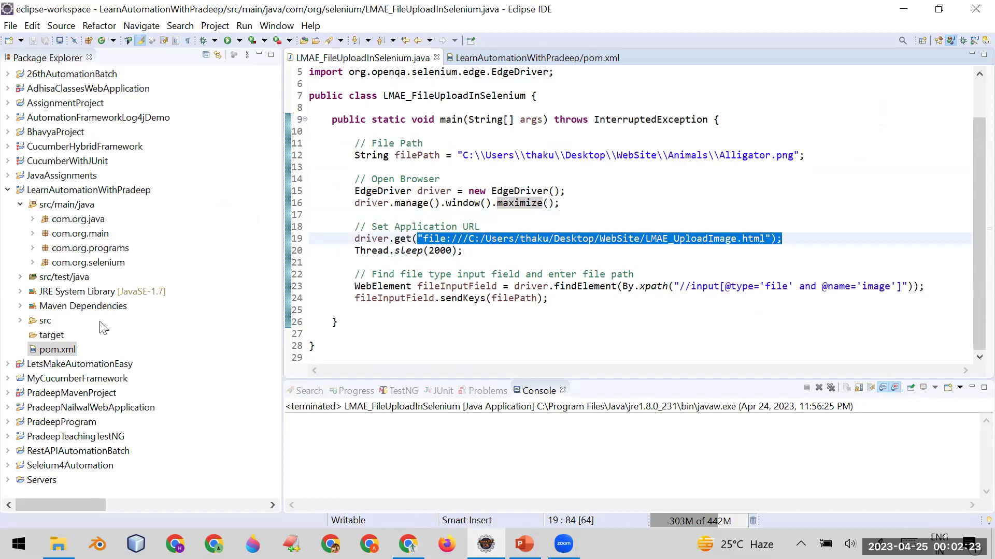
key(alt+Tab)
click(710, 280)
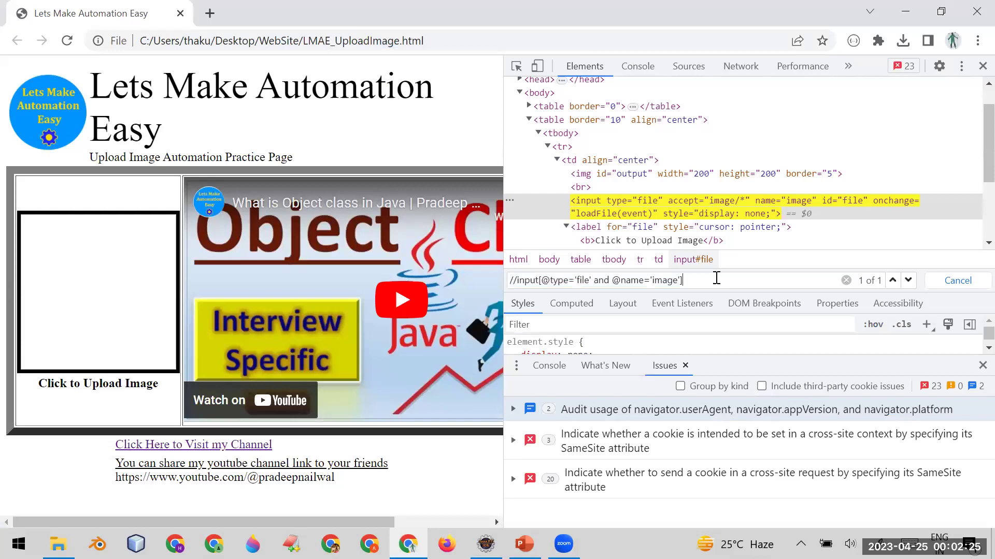
drag(716, 278, 513, 280)
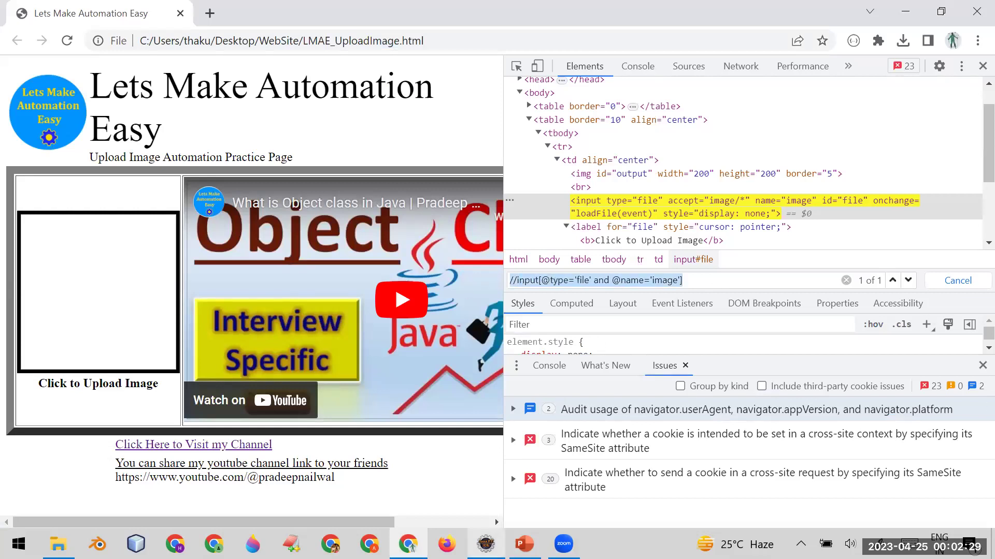
click(485, 544)
click(533, 298)
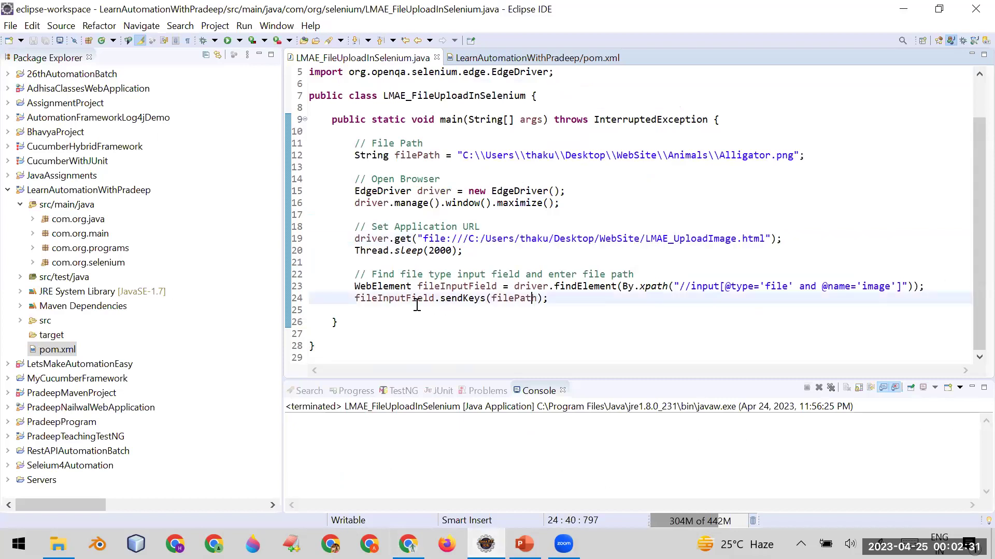
click(356, 287)
drag(363, 288, 820, 287)
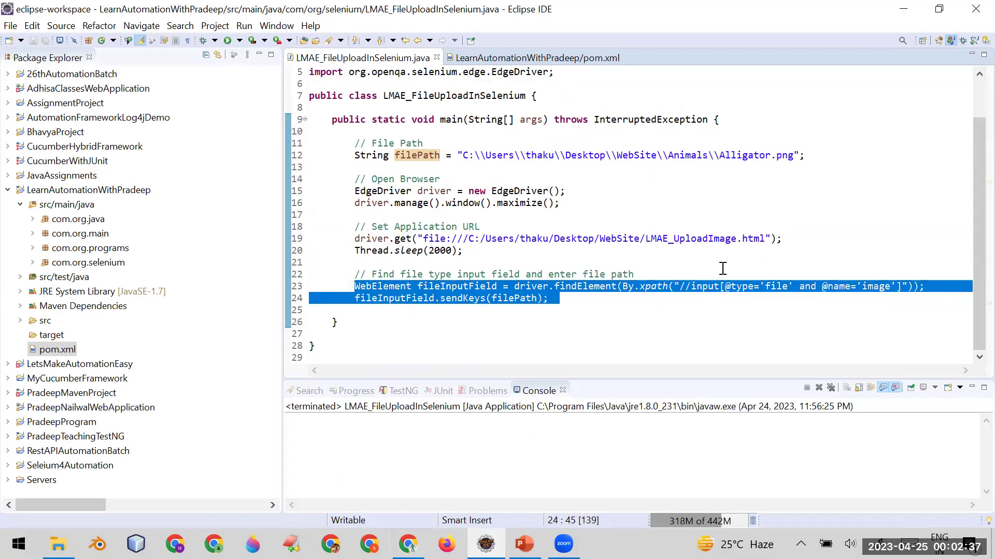
drag(821, 287, 699, 299)
click(700, 299)
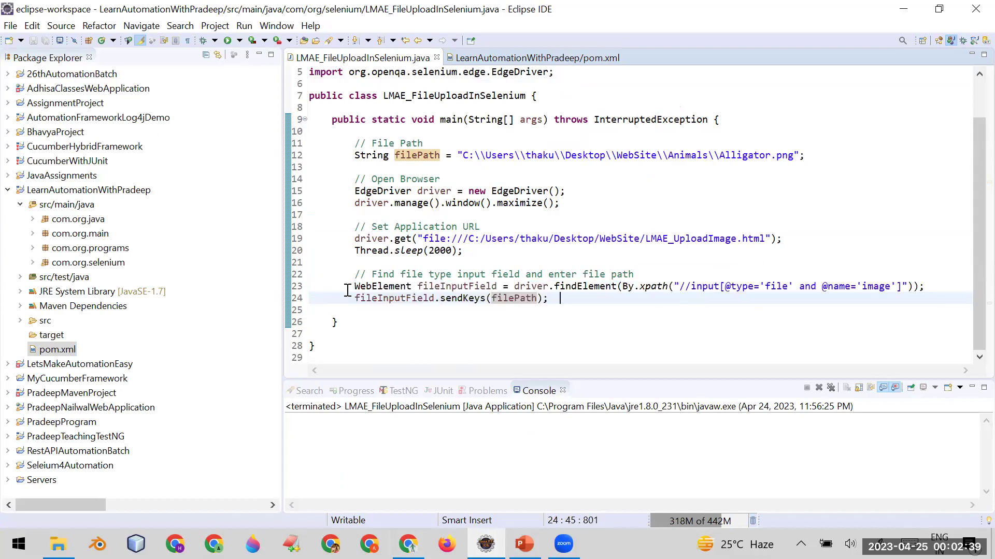
double_click(454, 288)
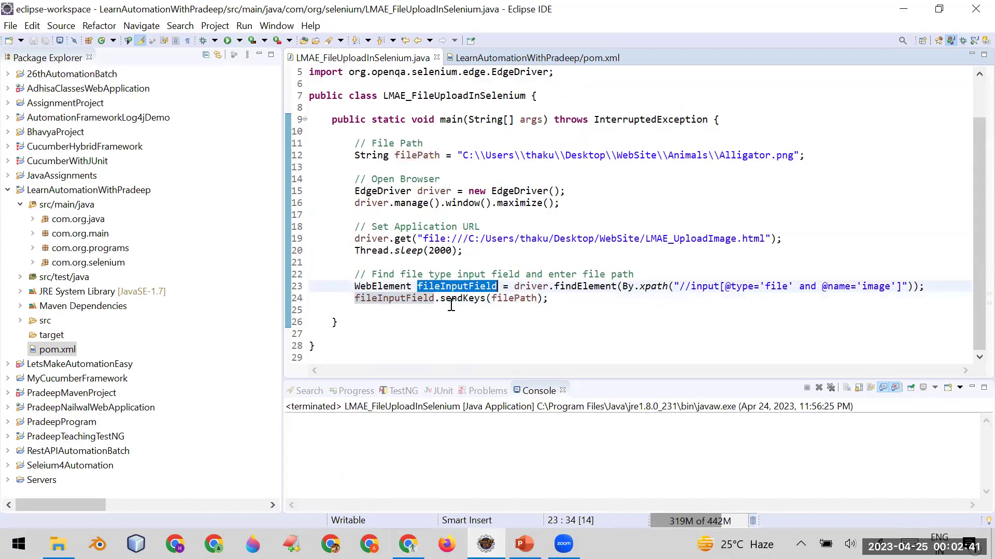
double_click(451, 300)
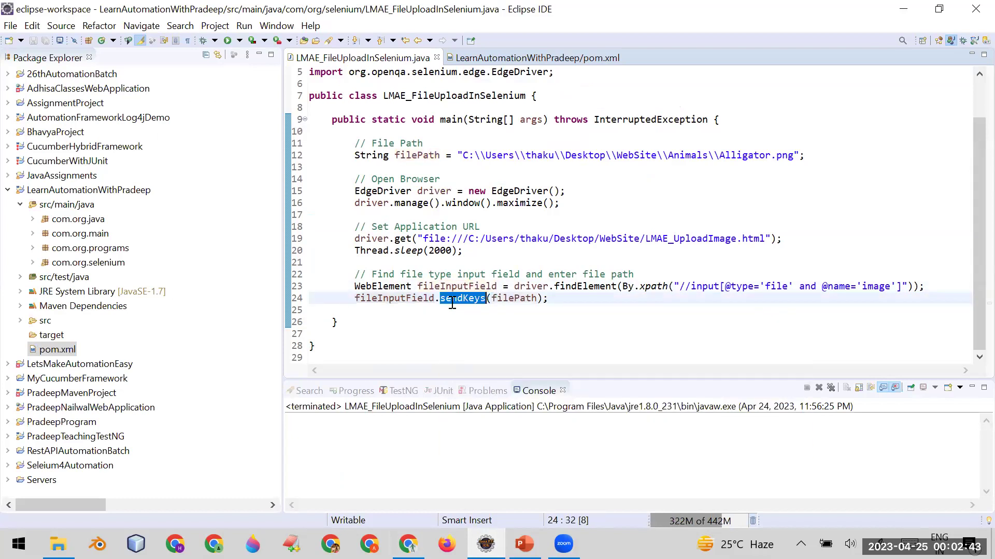
click(503, 301)
drag(457, 156, 801, 155)
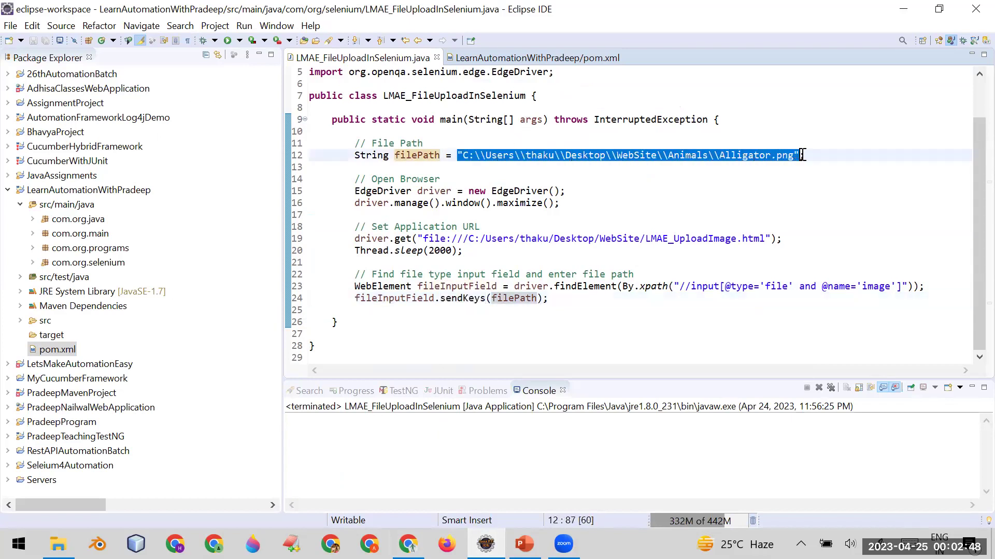
double_click(498, 300)
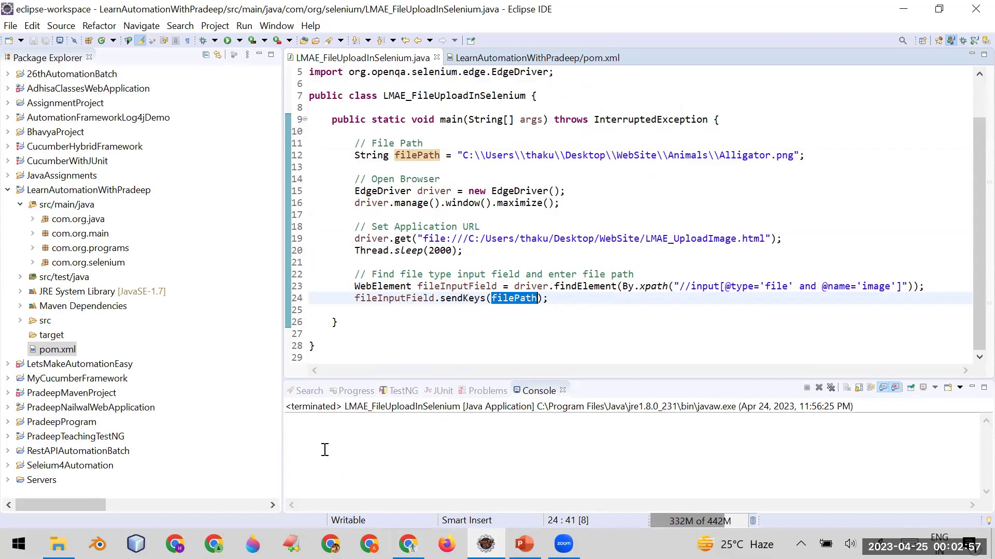
click(408, 545)
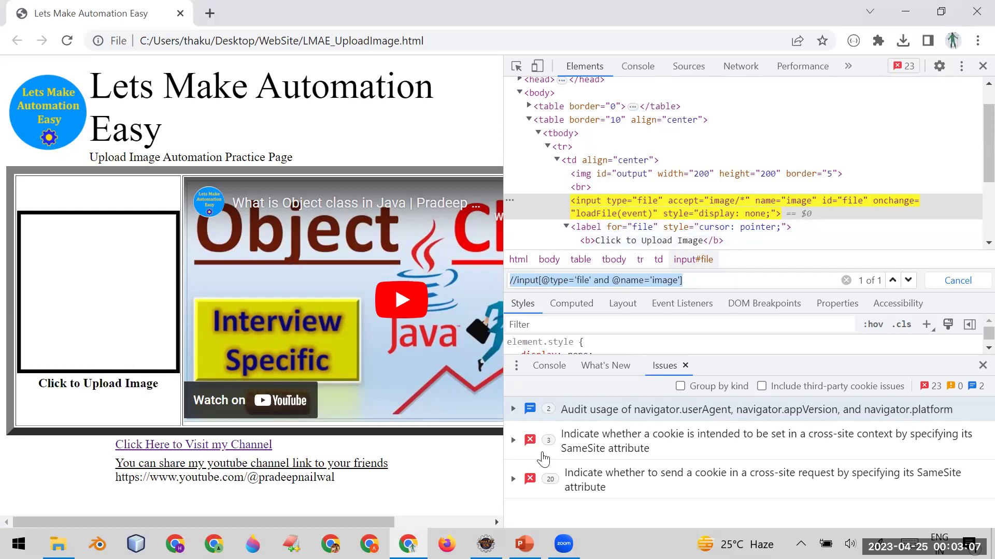
mouse_move(485, 544)
click(485, 473)
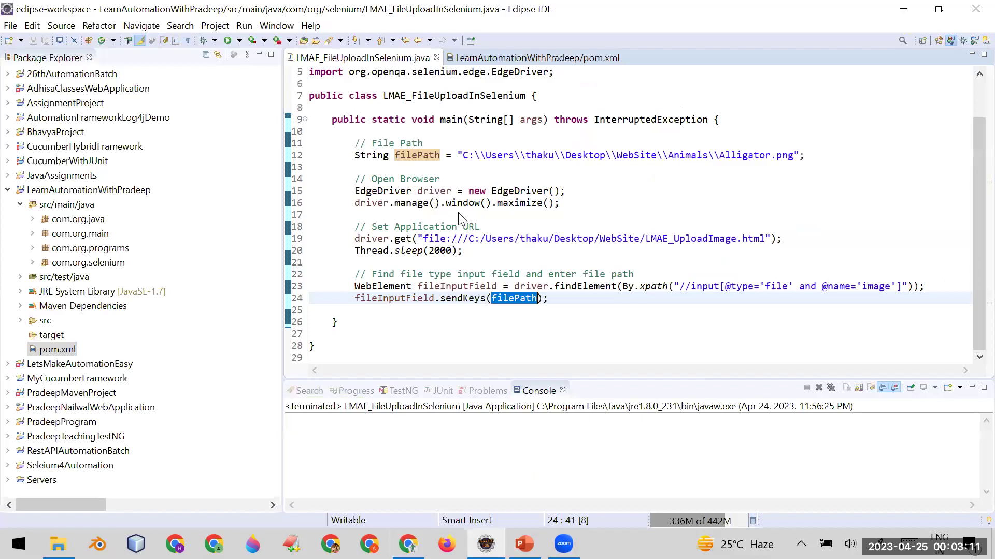
Run the Selenium upload script via Run As > Java Application, launching Edge
right_click(447, 201)
click(339, 259)
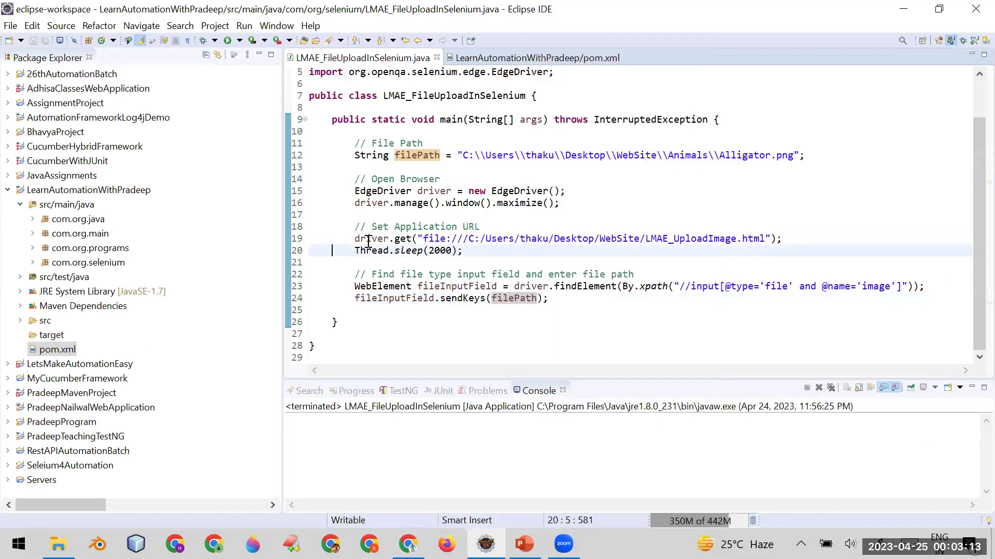
drag(355, 250, 465, 250)
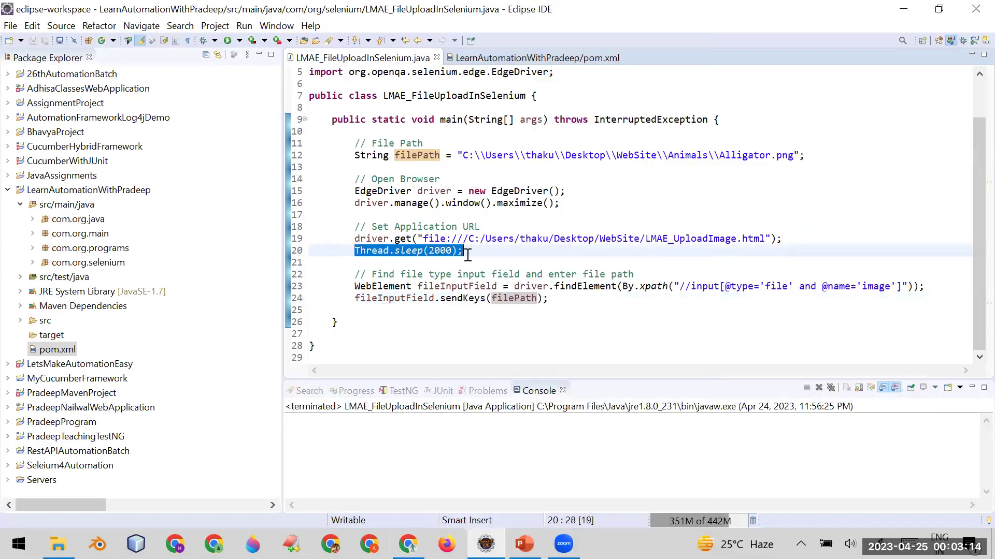
right_click(432, 163)
mouse_move(466, 399)
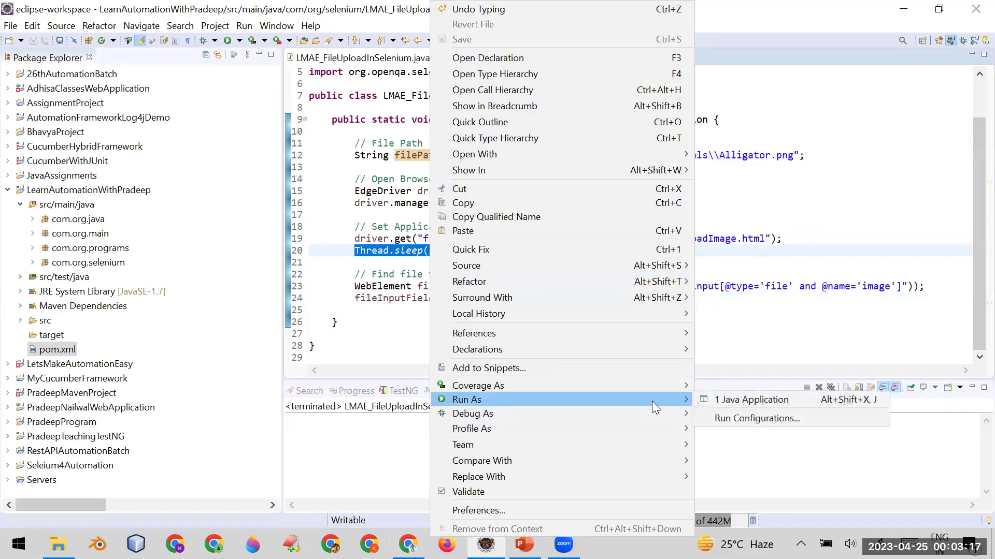
click(733, 402)
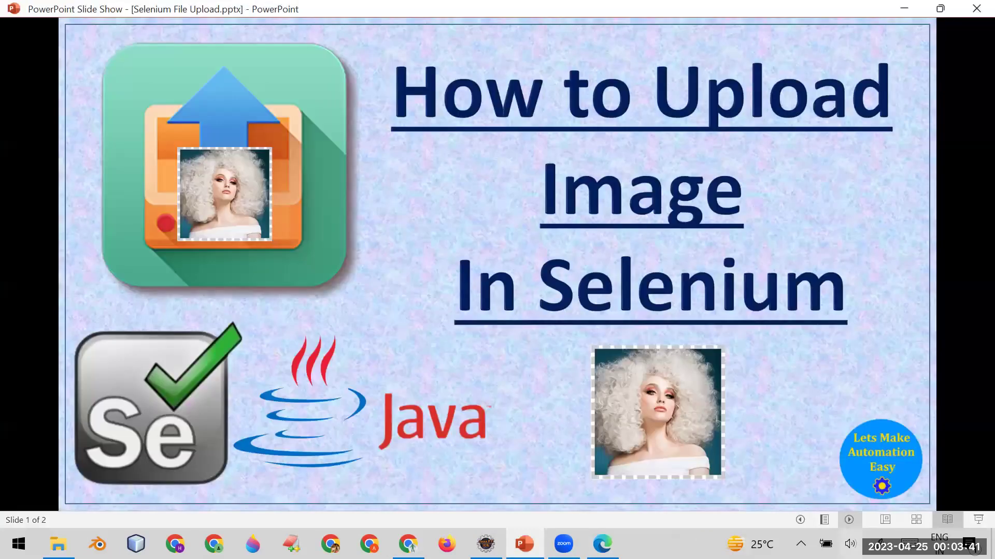
Advance the PowerPoint slide show to the closing Thank You slide
key(Right)
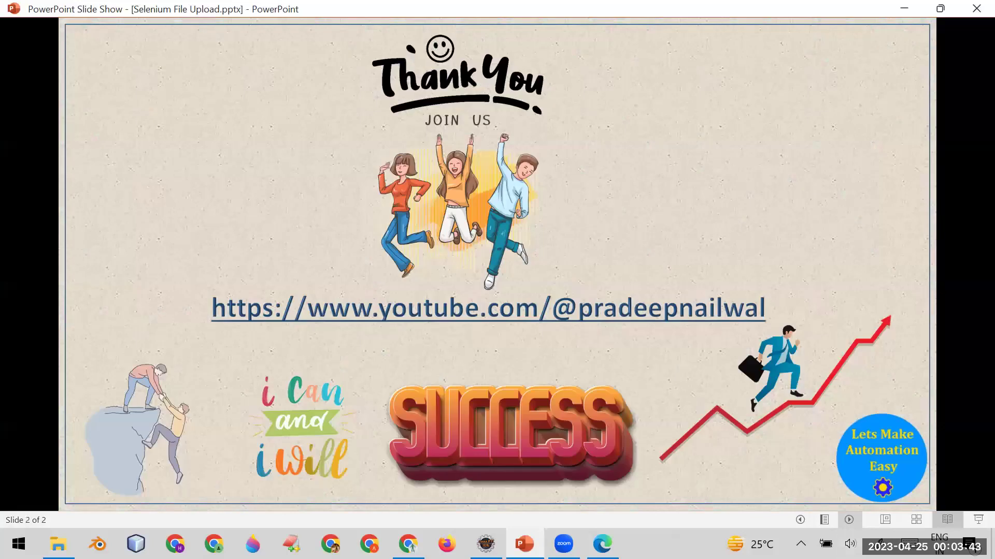